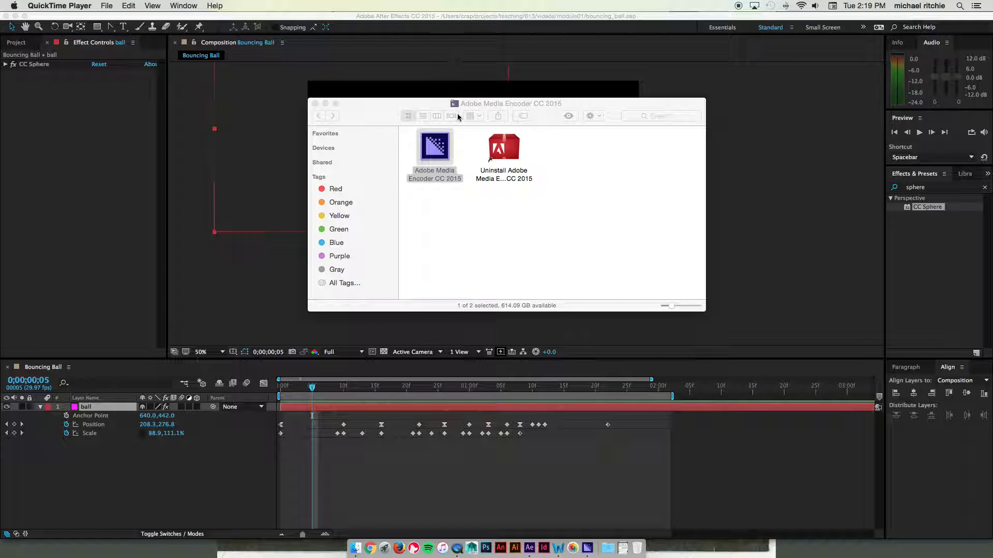
# Open Adobe Media Encoder CC 2015 and remove the existing Bouncing Ball job from the queue.
pyautogui.click(440, 176)
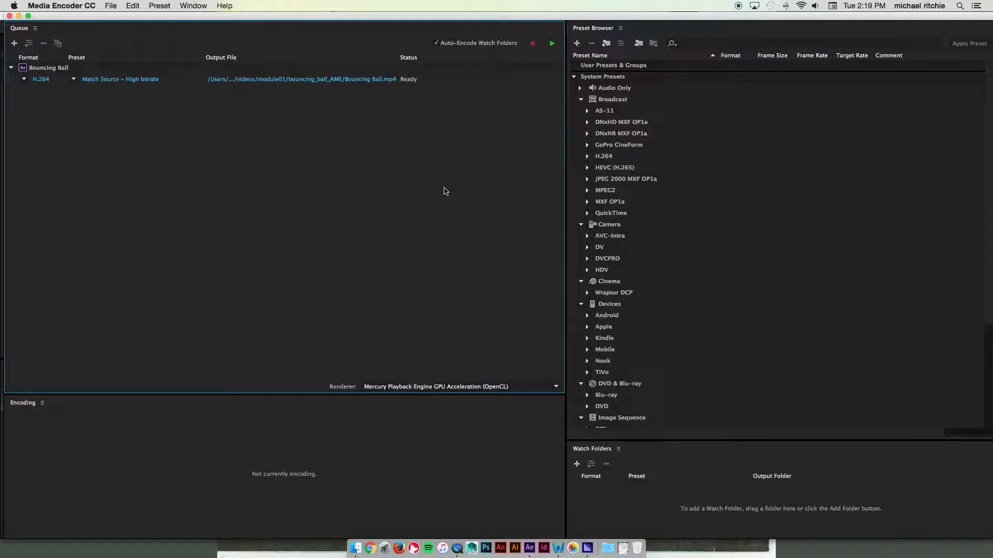
pyautogui.click(435, 81)
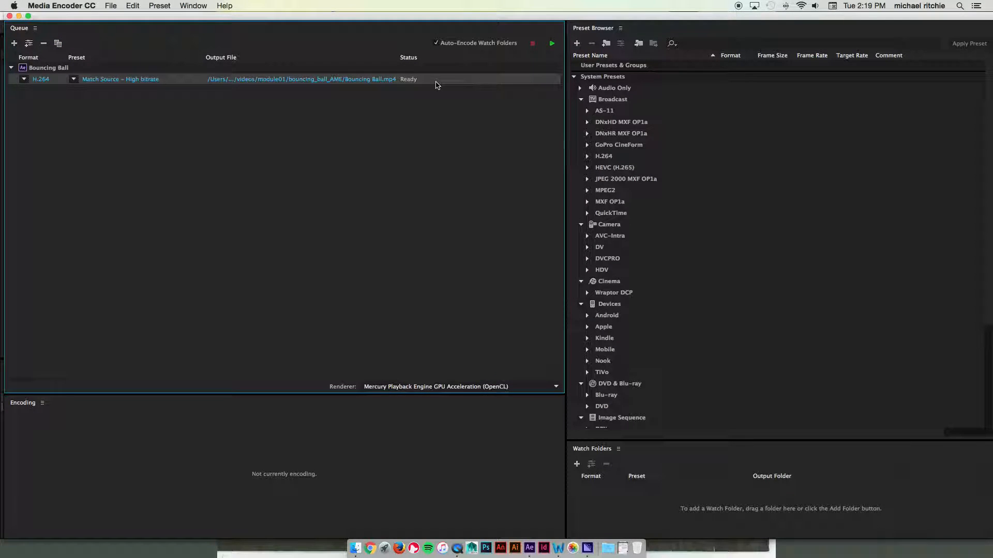
pyautogui.press('Delete')
pyautogui.click(601, 308)
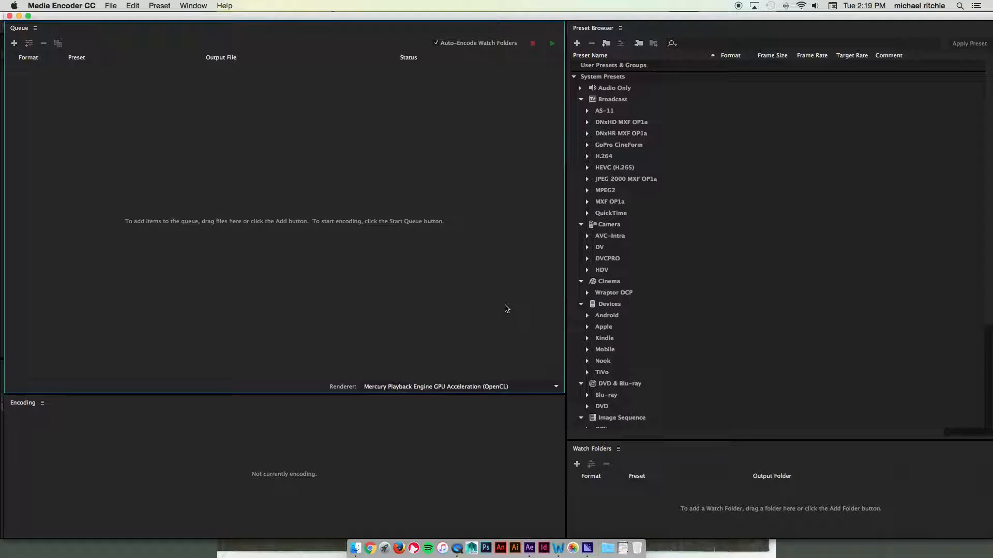
pyautogui.press('super+Tab')
pyautogui.press('super+Tab')
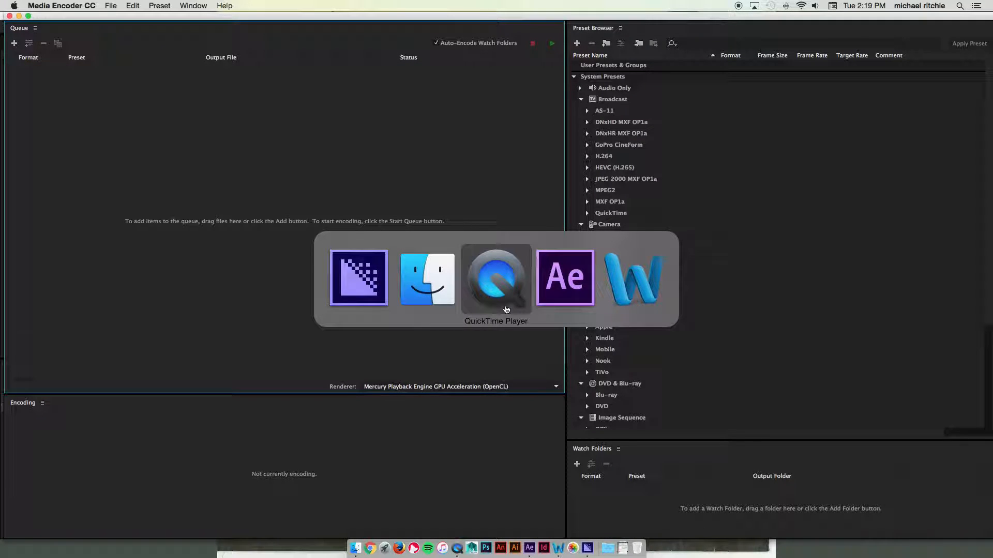
pyautogui.press('super+shift+Tab')
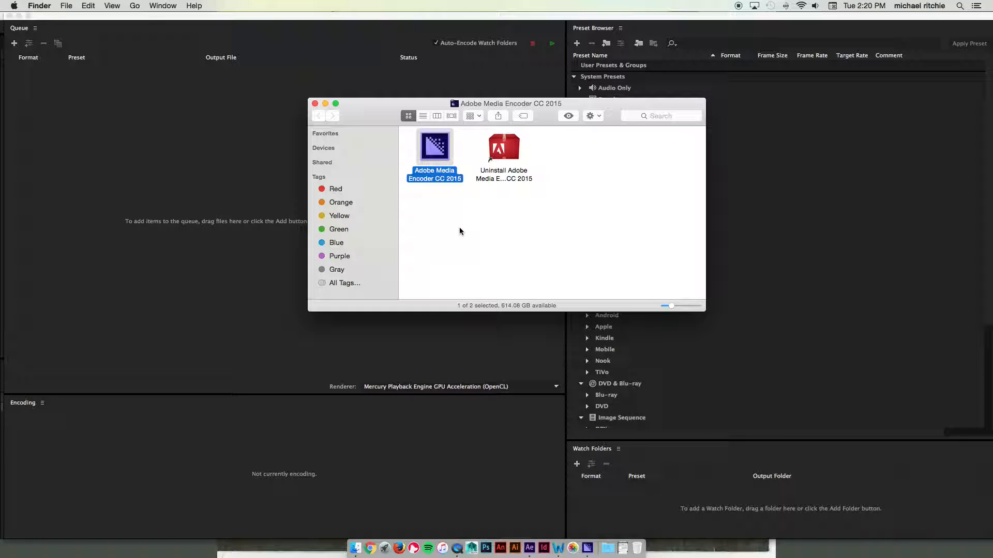
pyautogui.click(529, 550)
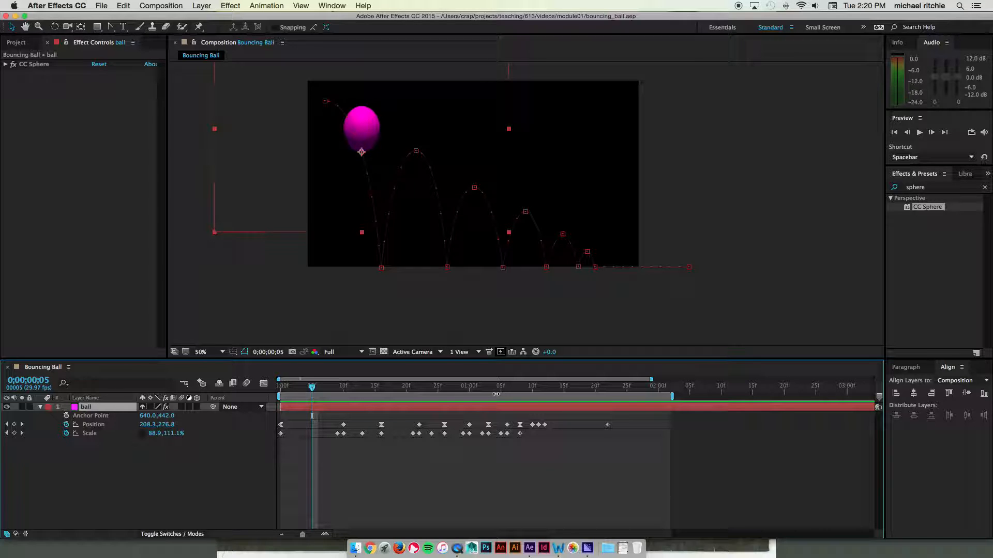
pyautogui.click(587, 548)
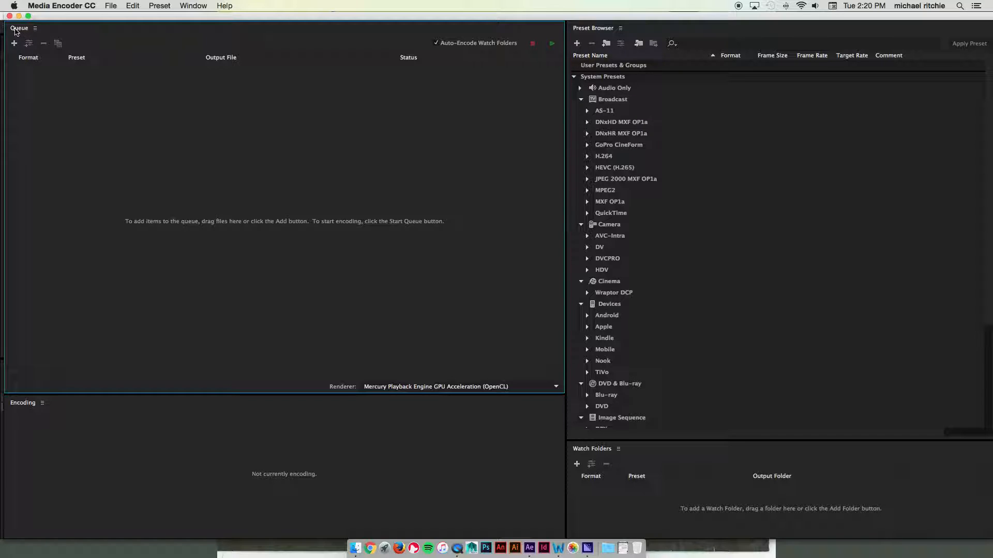
# Hide the Queue panel and show it again.
pyautogui.click(193, 5)
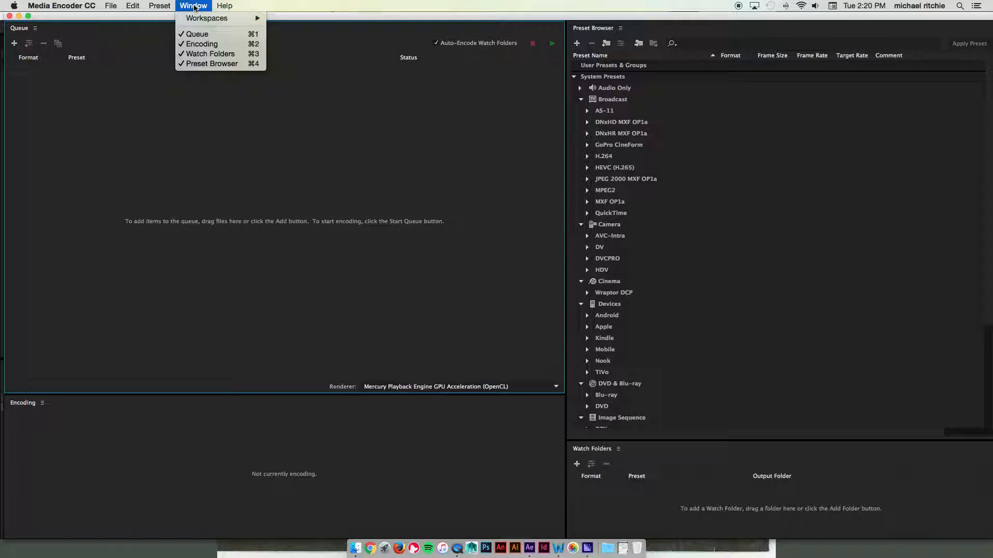
pyautogui.click(226, 35)
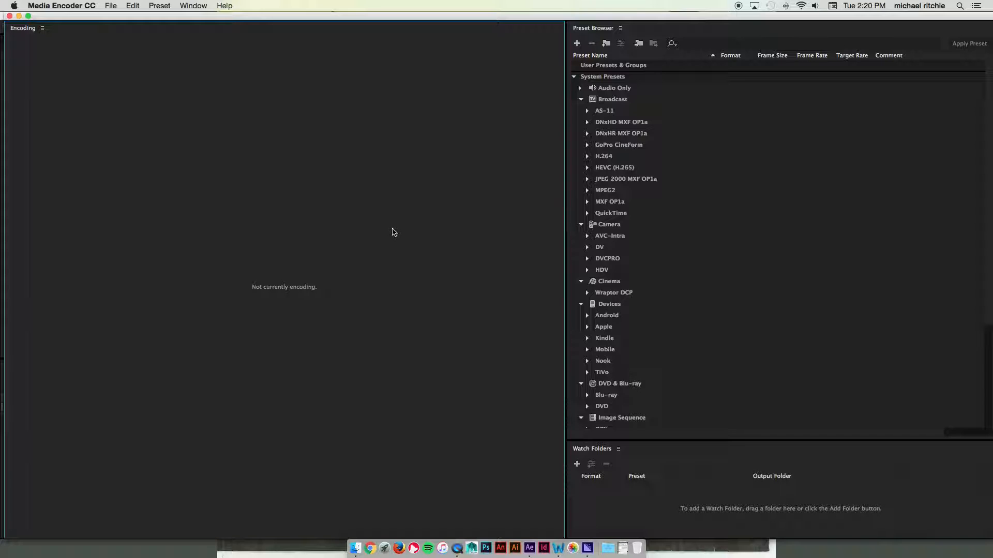
pyautogui.click(206, 6)
pyautogui.click(199, 34)
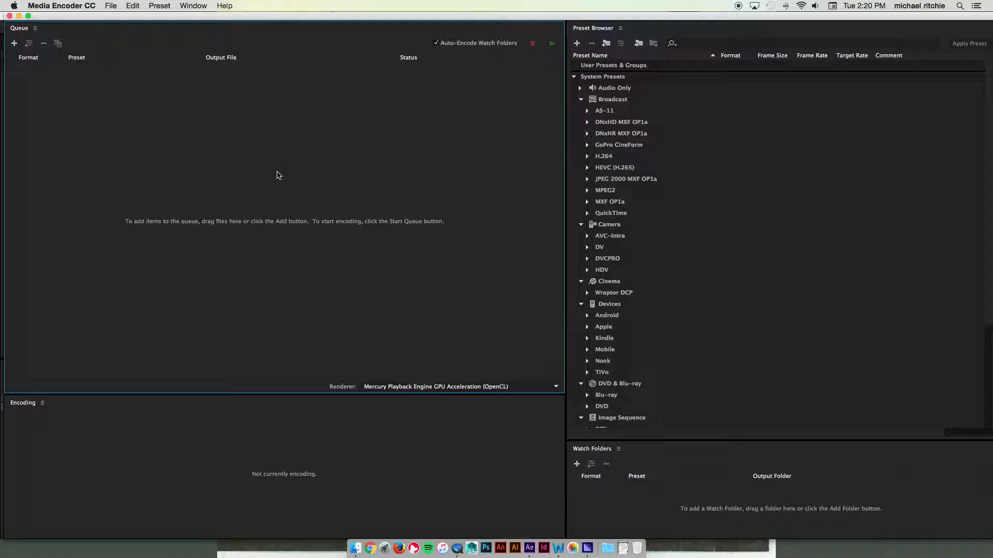
# Switch to After Effects, add the Bouncing Ball composition to the Adobe Media Encoder queue, and return to Media Encoder.
pyautogui.click(529, 547)
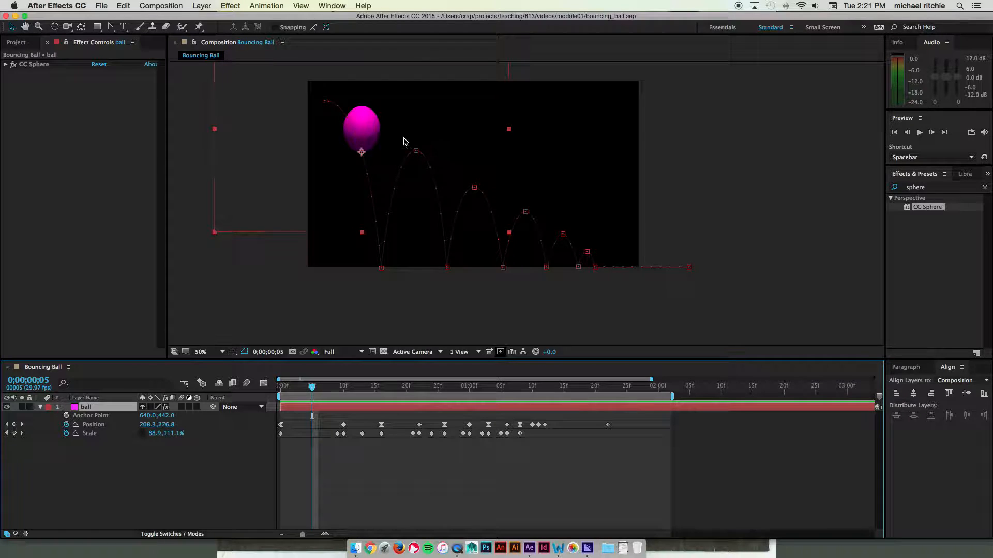
pyautogui.click(102, 7)
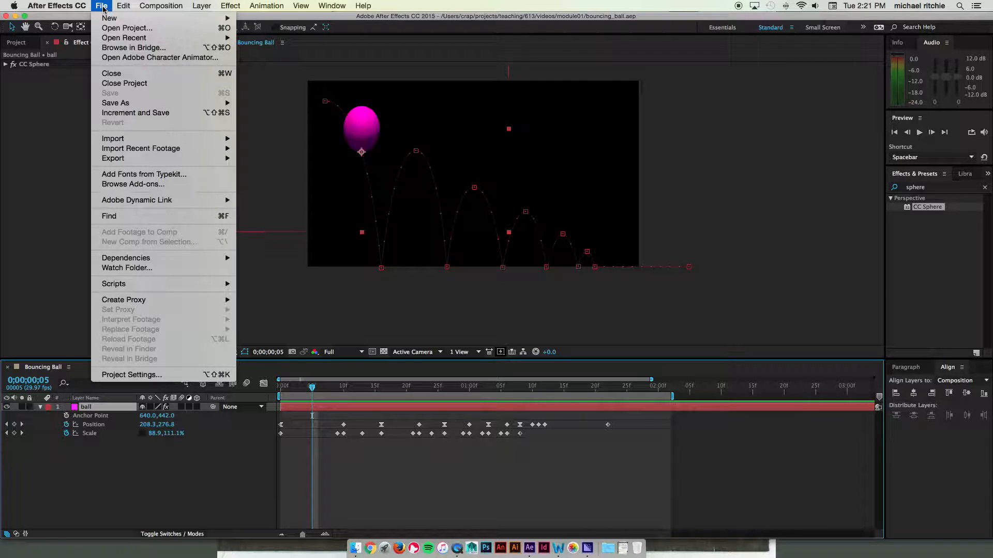
pyautogui.moveTo(148, 162)
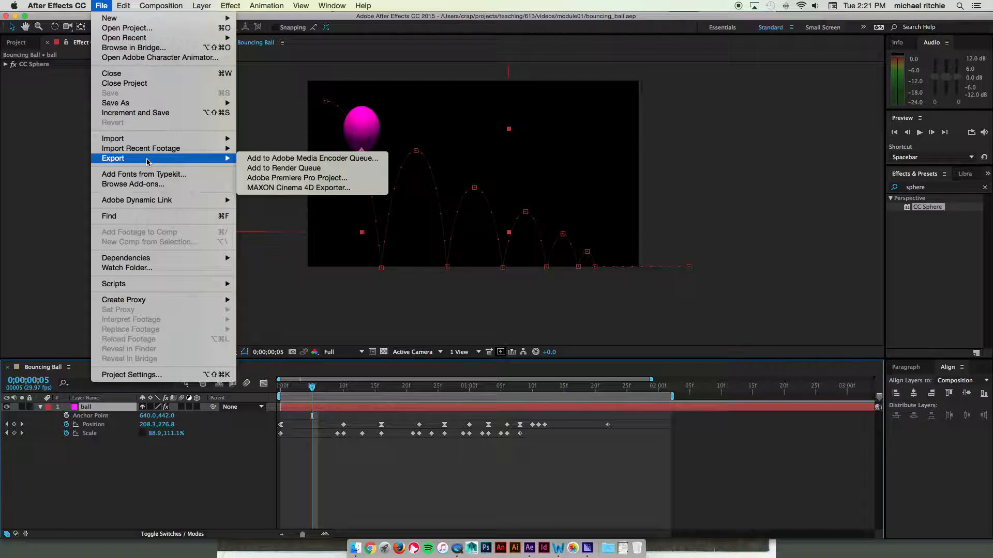
pyautogui.click(351, 164)
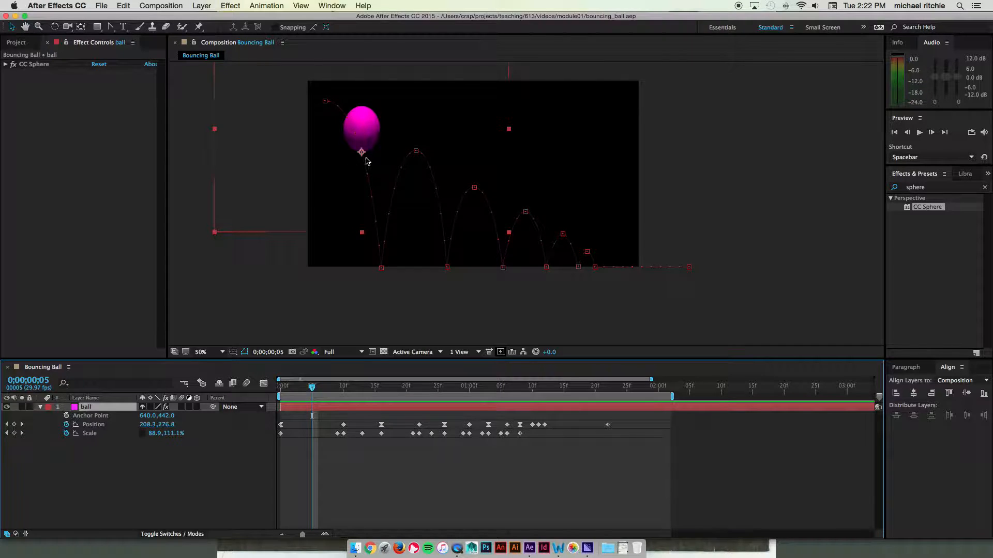
pyautogui.click(587, 549)
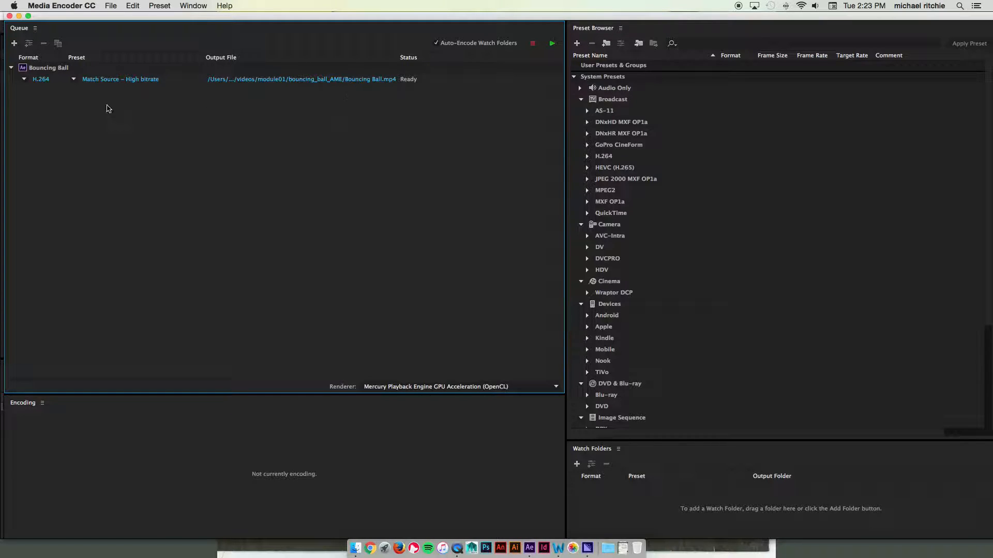
# Review the output formats available for the queued Bouncing Ball job without changing its format.
pyautogui.click(24, 81)
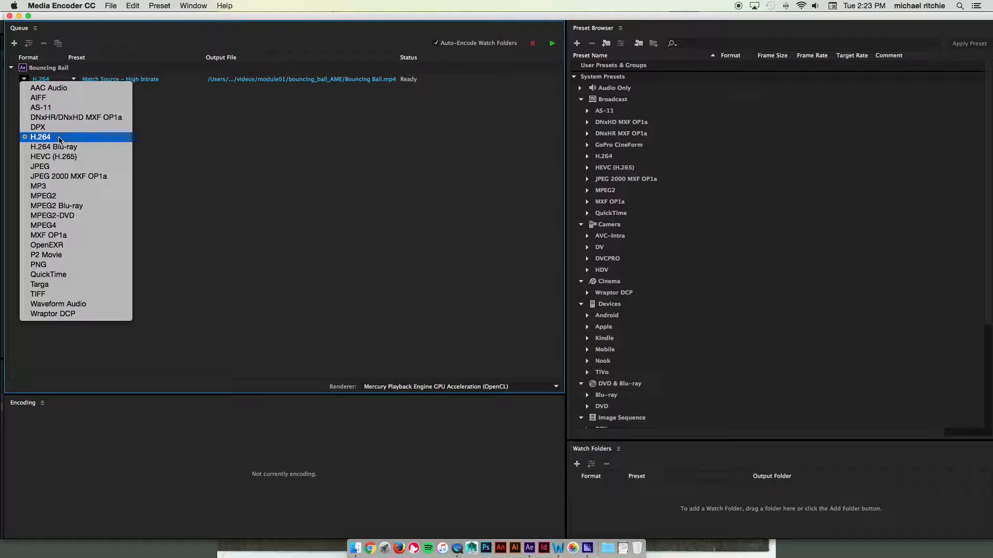
pyautogui.click(150, 136)
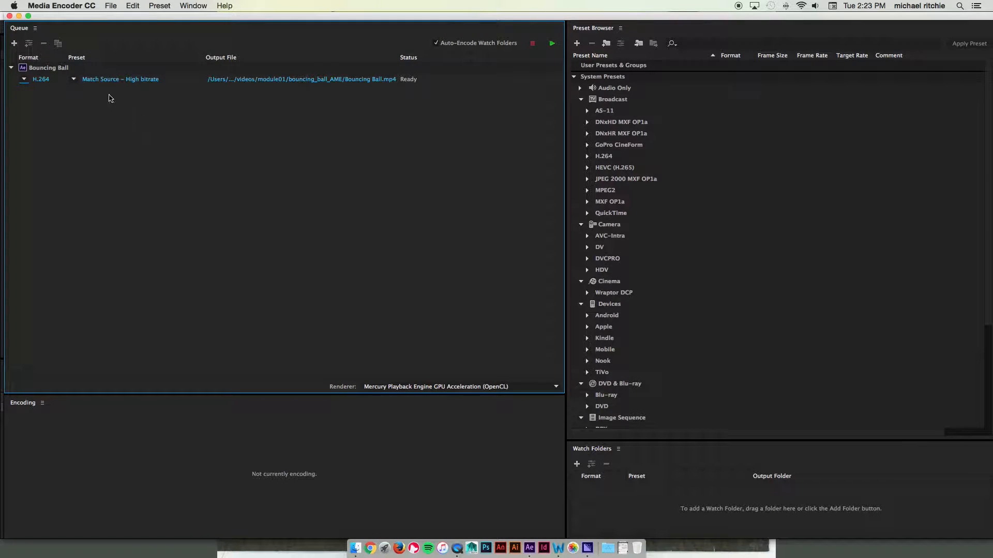
pyautogui.moveTo(112, 83)
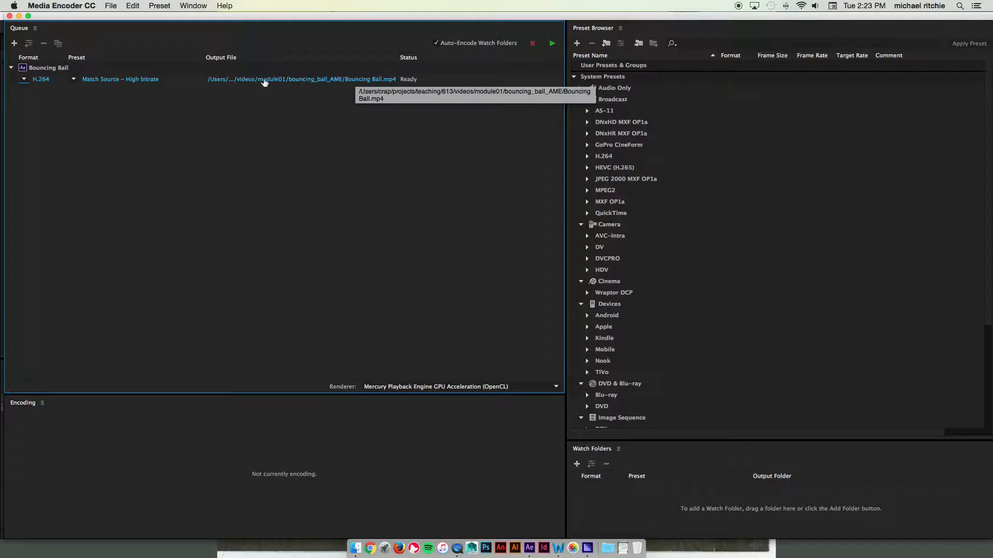
# Save the job's output file as bouncing_ball in the bouncing_ball_AME folder and start encoding the queue.
pyautogui.click(326, 81)
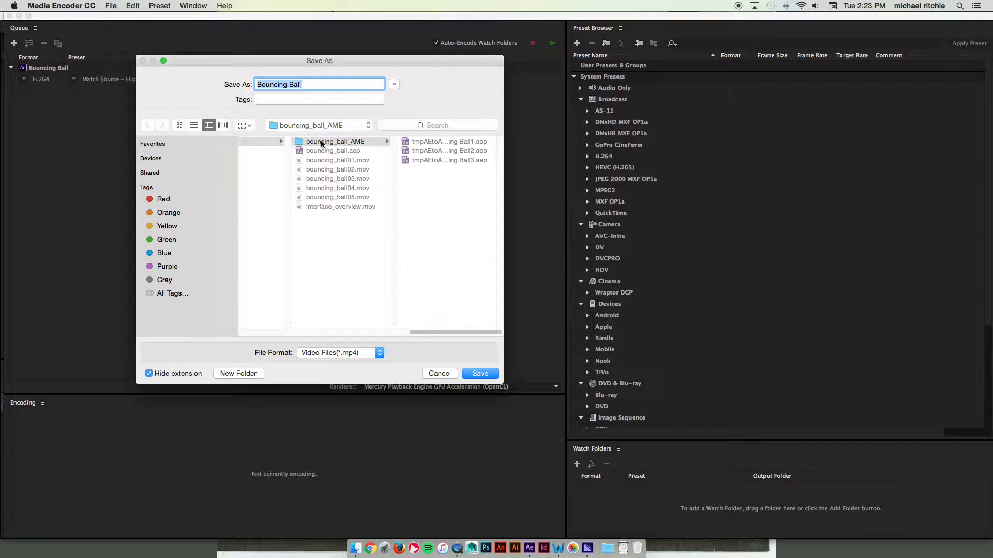
pyautogui.tripleClick(307, 85)
pyautogui.write('BOUNC')
pyautogui.press('BackSpace')
pyautogui.press('BackSpace')
pyautogui.press('BackSpace')
pyautogui.press('BackSpace')
pyautogui.press('BackSpace')
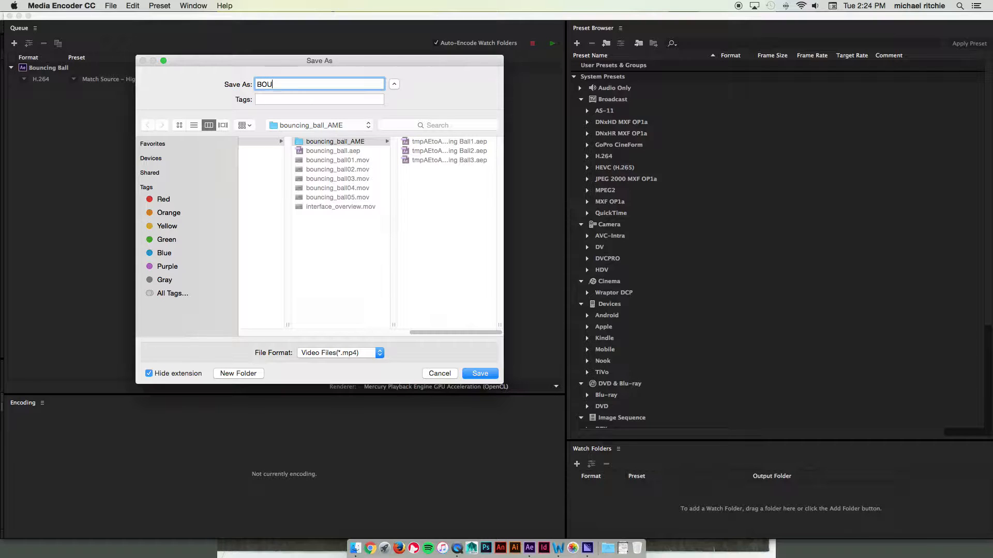
pyautogui.write('c')
pyautogui.press('BackSpace')
pyautogui.write('bouncing_ball')
pyautogui.press('Return')
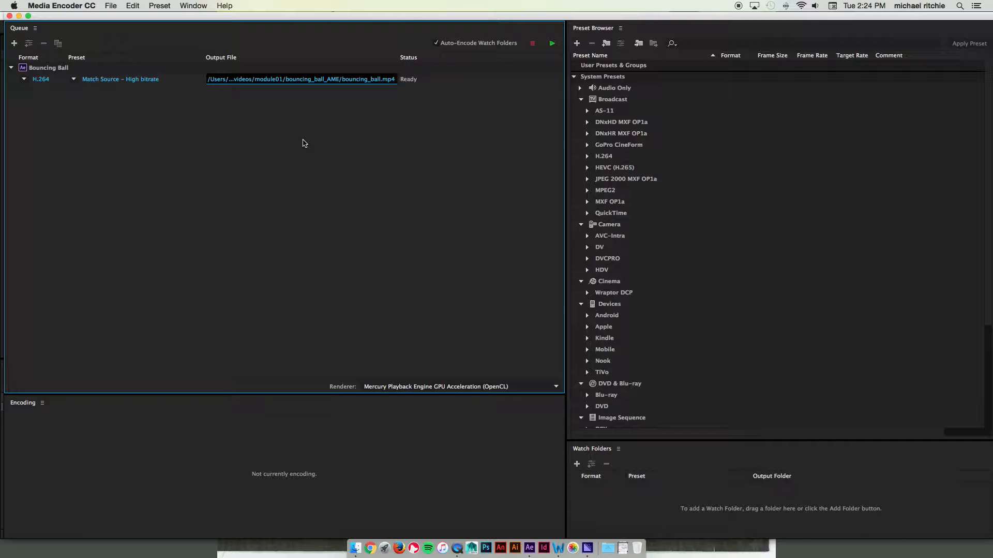
pyautogui.click(554, 47)
pyautogui.click(554, 45)
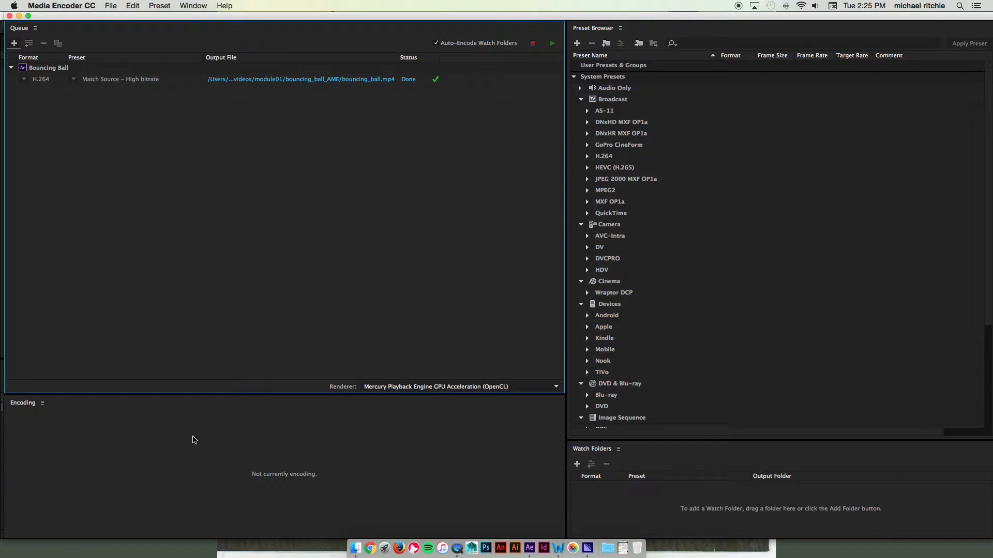
# Hide the Adobe applications and close the Adobe Media Encoder CC 2015 Finder window.
pyautogui.press('super+Tab')
pyautogui.press('super+Tab')
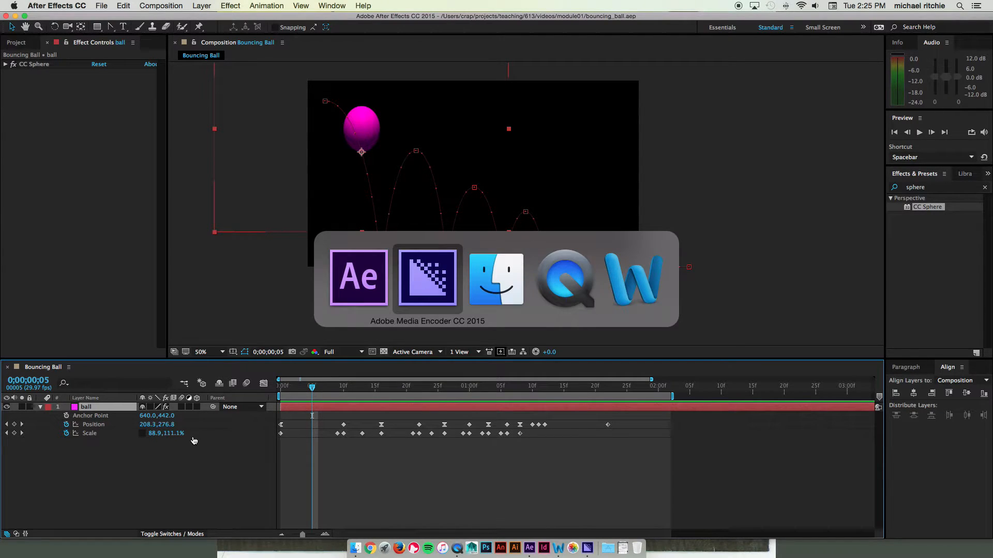
pyautogui.press('super+shift+Tab')
pyautogui.press('super+h')
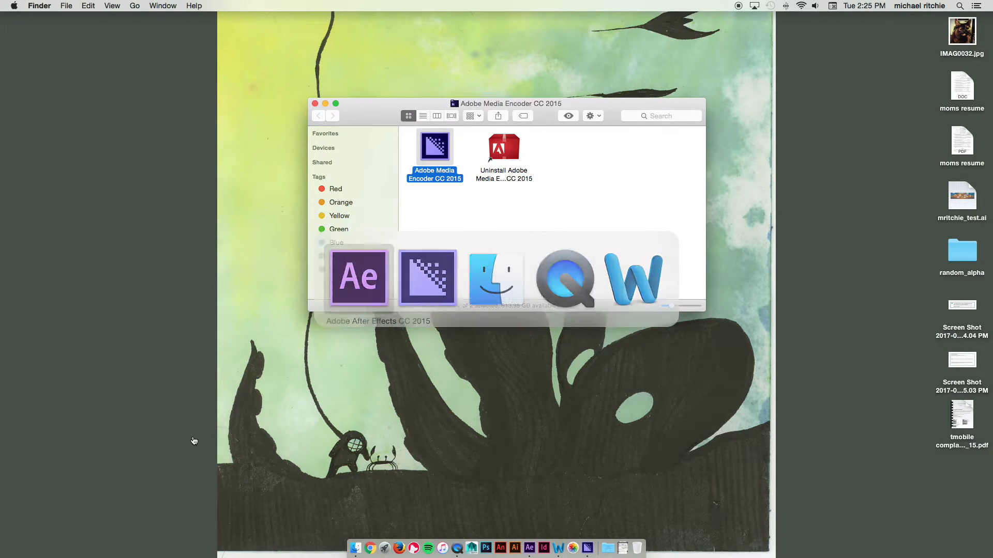
pyautogui.moveTo(613, 105); pyautogui.dragTo(601, 178)
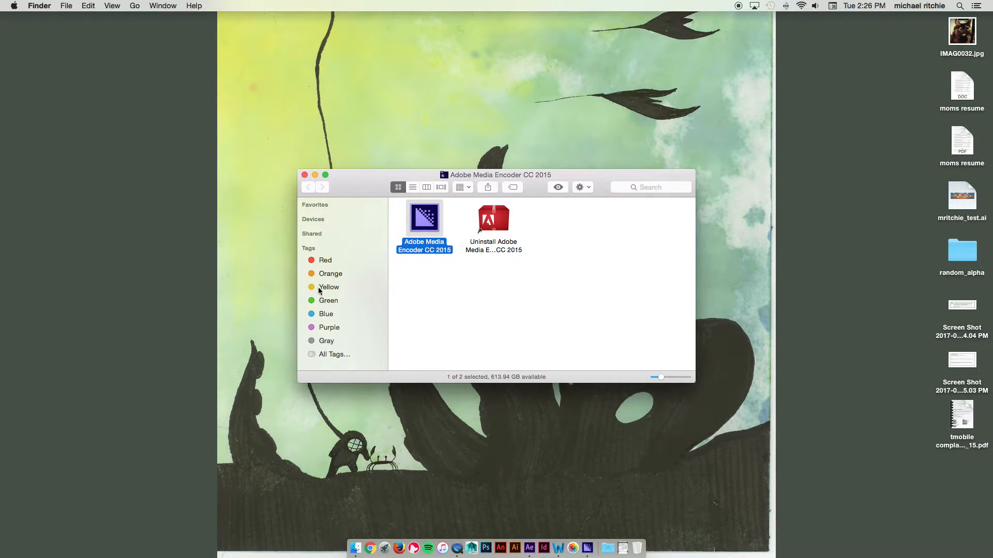
pyautogui.click(304, 176)
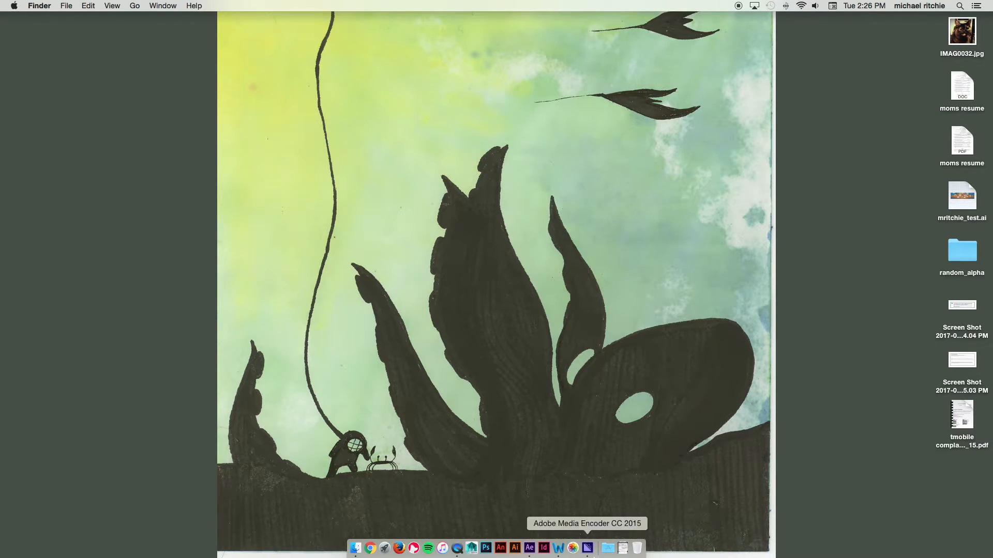
# Return to Media Encoder, reveal the encoded file in its output folder, and play bouncing_ball.mp4 to check it.
pyautogui.click(587, 549)
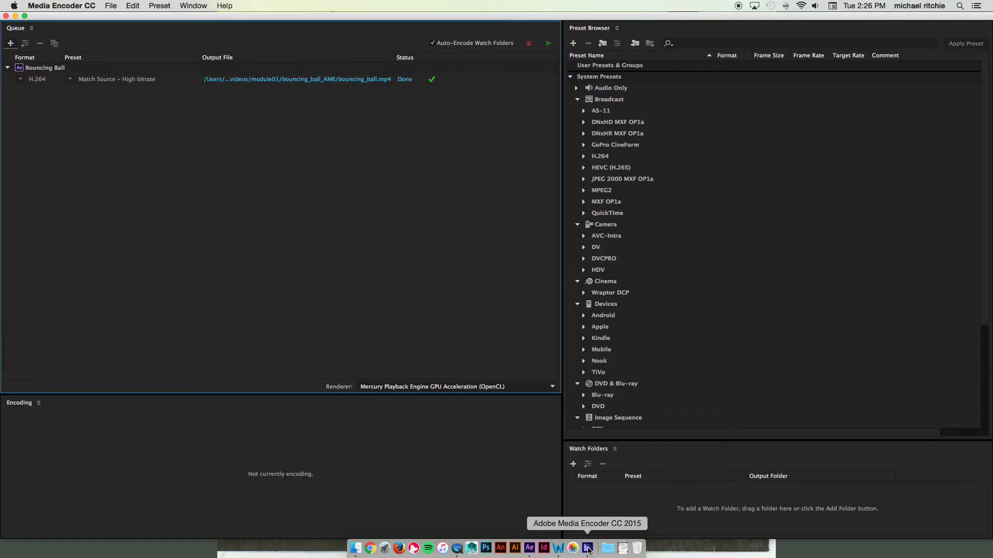
pyautogui.click(323, 81)
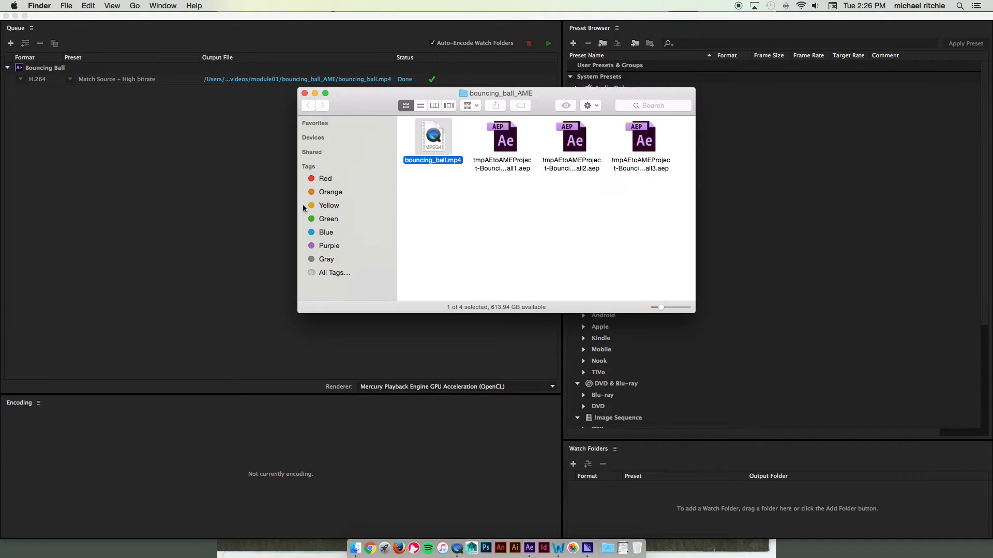
pyautogui.moveTo(391, 110); pyautogui.dragTo(253, 75)
pyautogui.moveTo(303, 103)
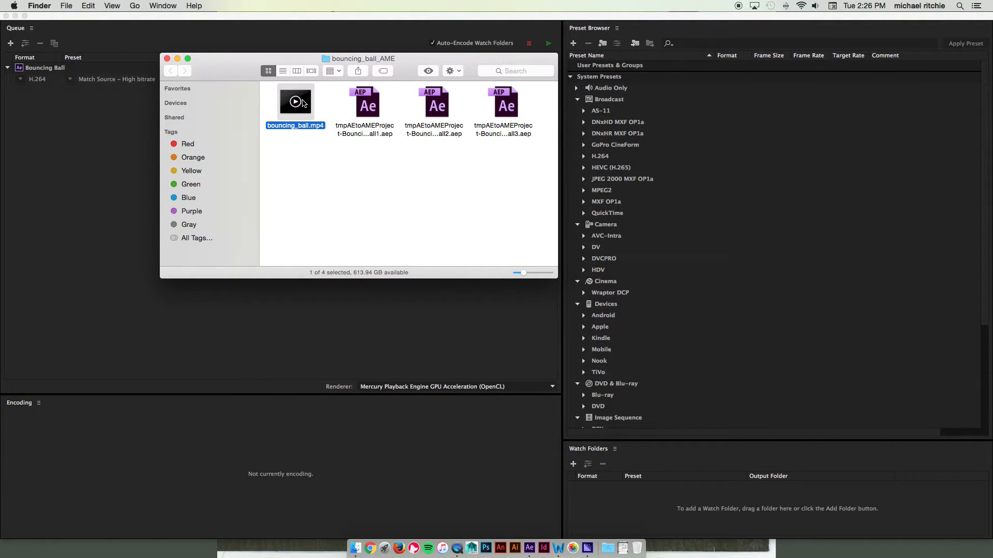
pyautogui.doubleClick(303, 103)
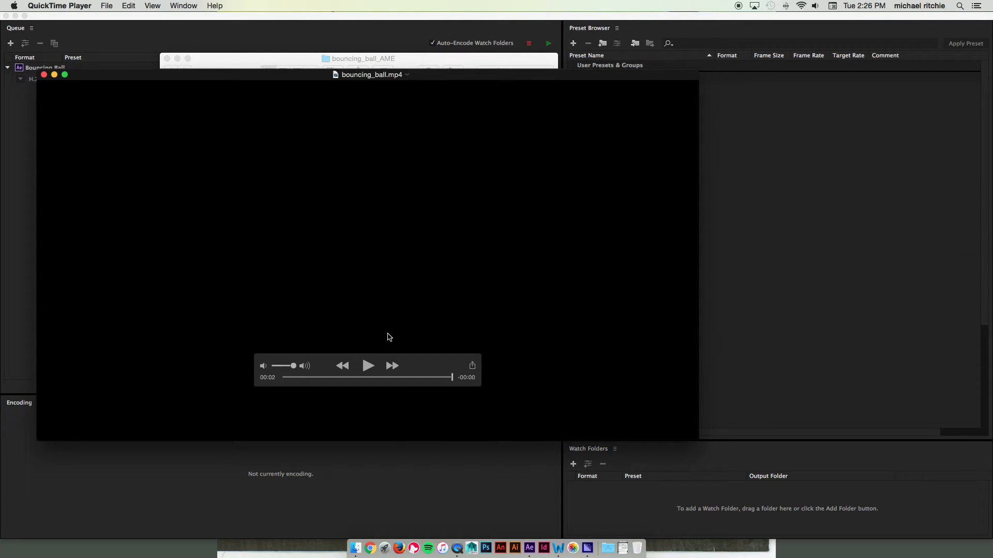
pyautogui.click(369, 366)
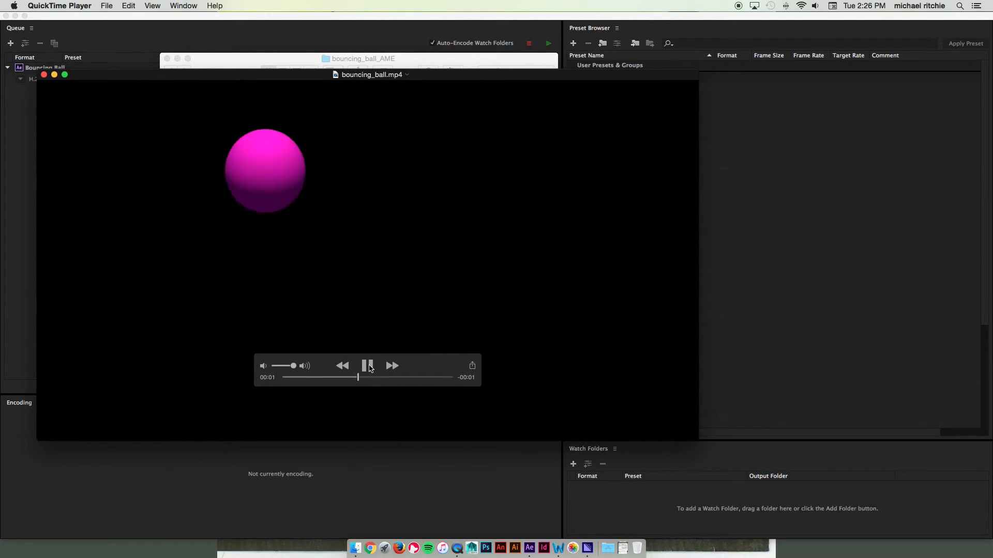